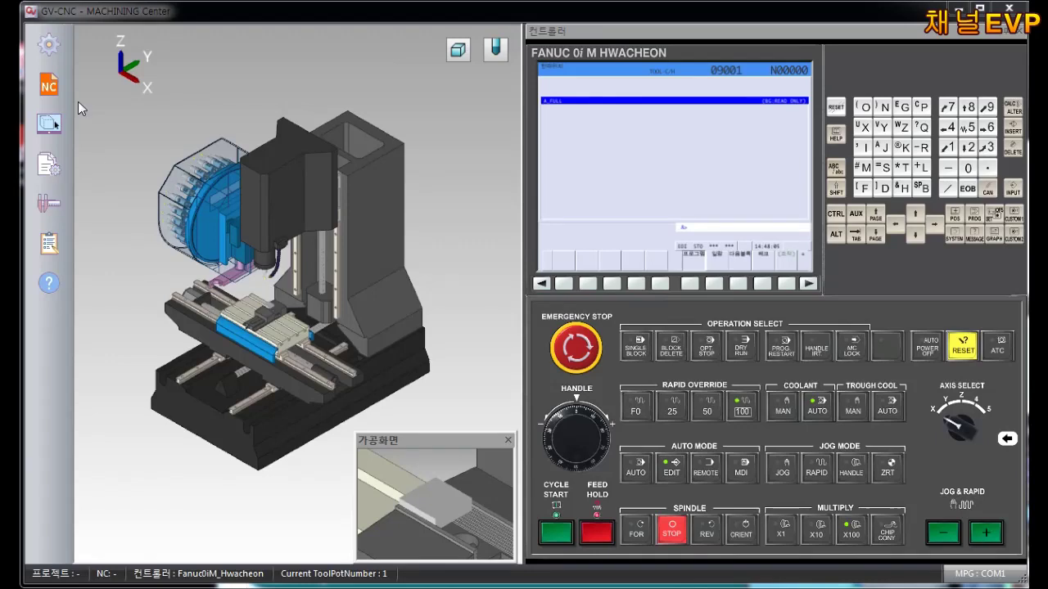
# Step: Set end mill tool 1's cutting colour to pink in the tool settings
pyautogui.click(49, 45)
pyautogui.click(90, 52)
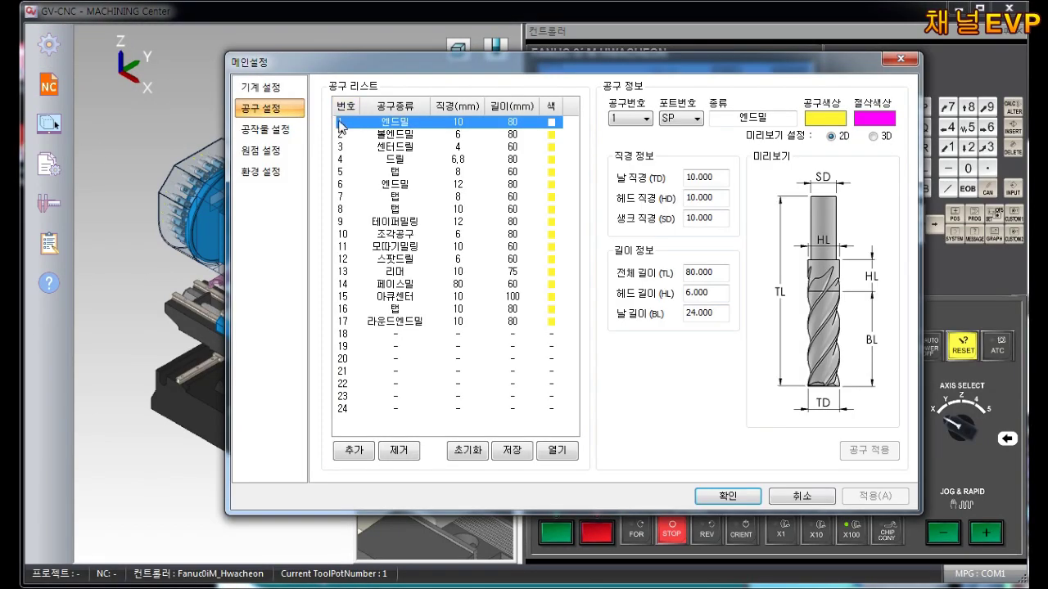
pyautogui.click(825, 118)
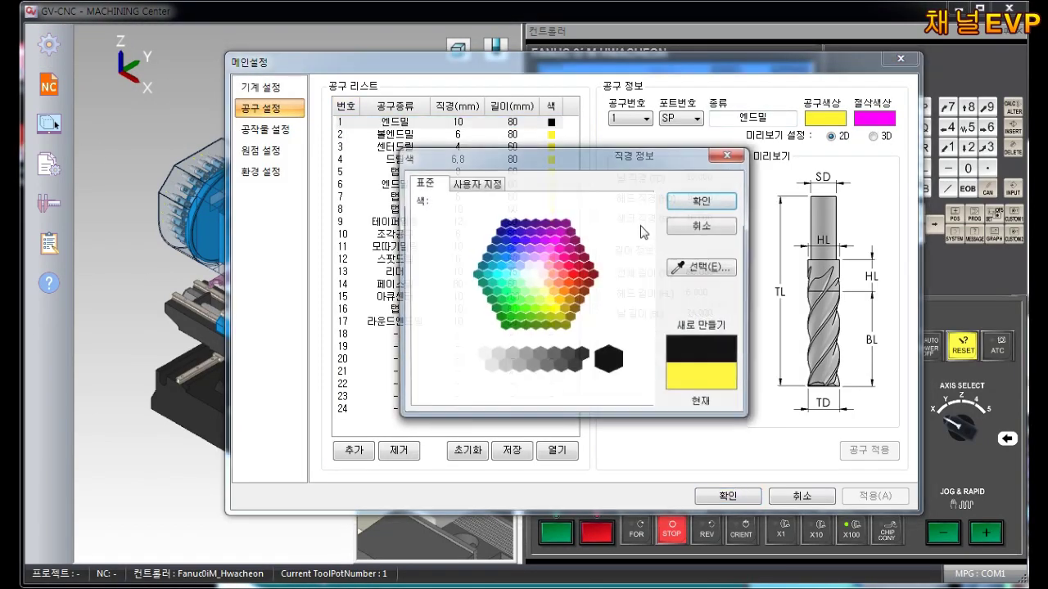
pyautogui.click(737, 199)
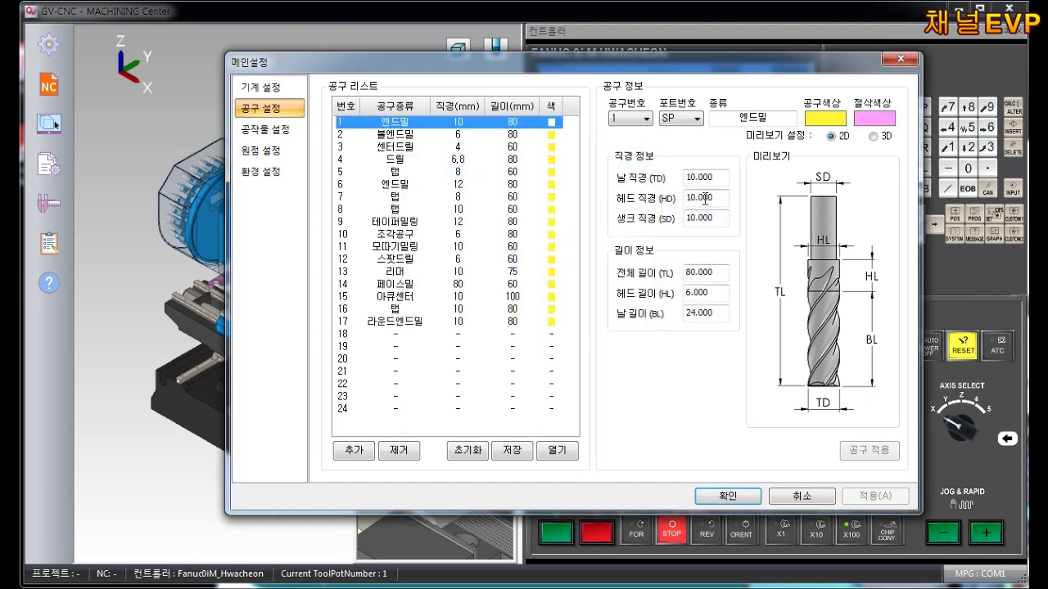
# Step: Give ball end mill tool 2 a lavender cutting colour and display the workpiece settings
pyautogui.click(469, 136)
pyautogui.click(872, 123)
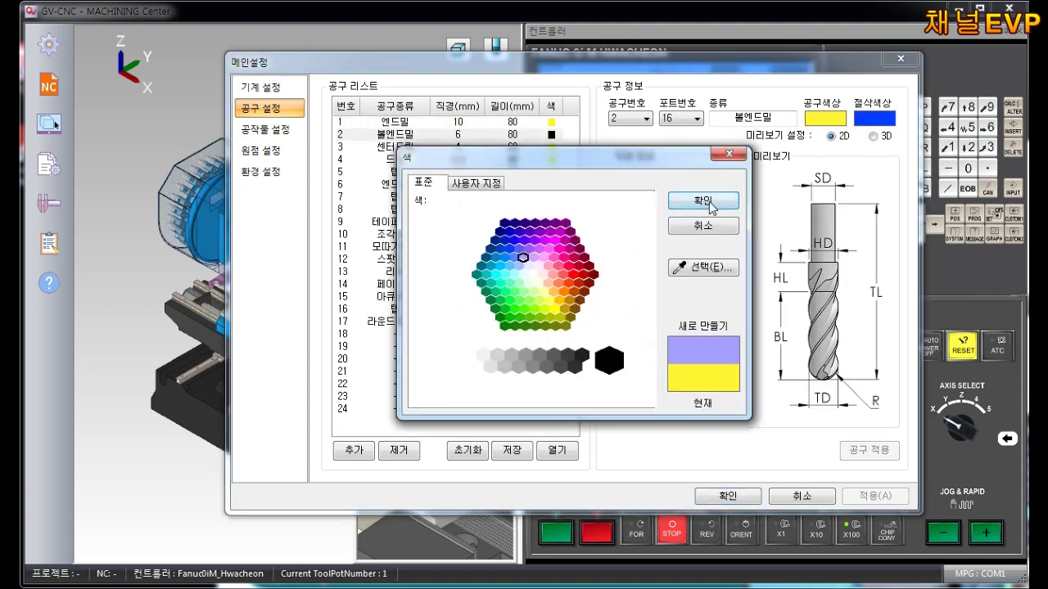
pyautogui.click(709, 203)
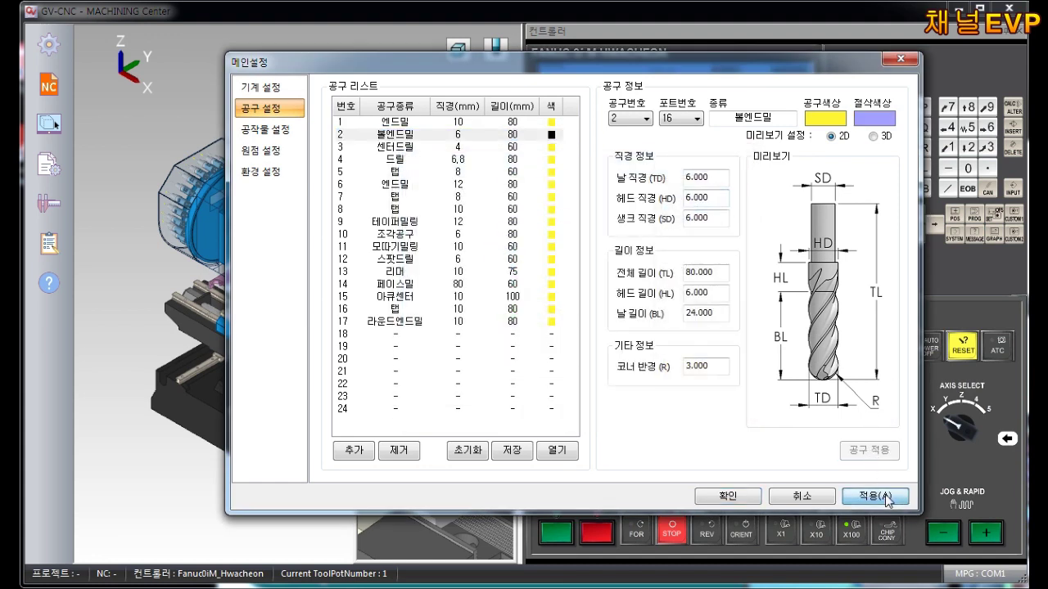
pyautogui.click(273, 130)
pyautogui.moveTo(569, 70); pyautogui.dragTo(705, 66)
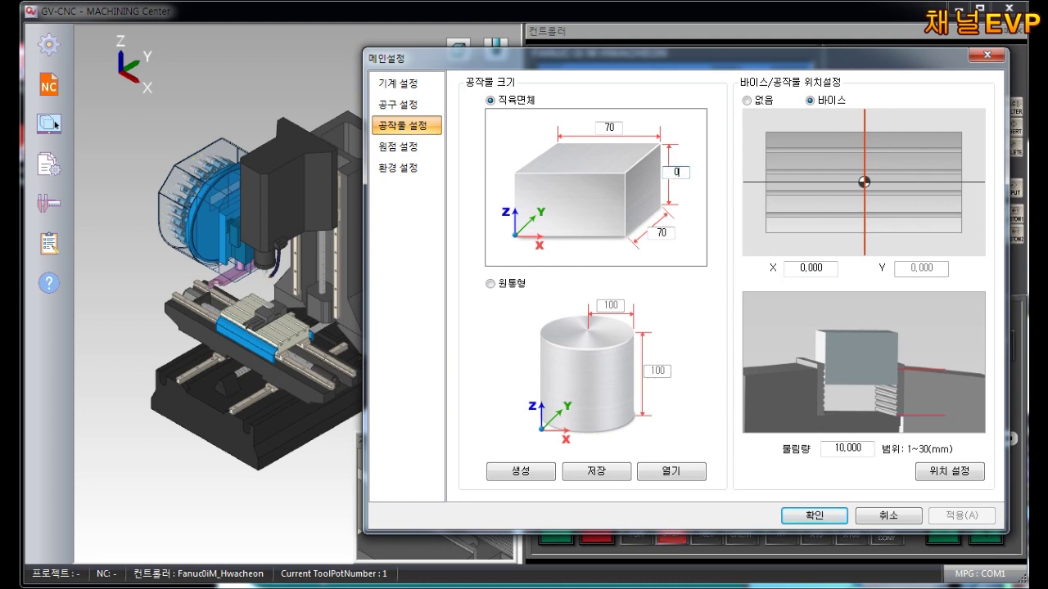
# Step: Generate a 70×70×28 block in the vise
pyautogui.press('Return')
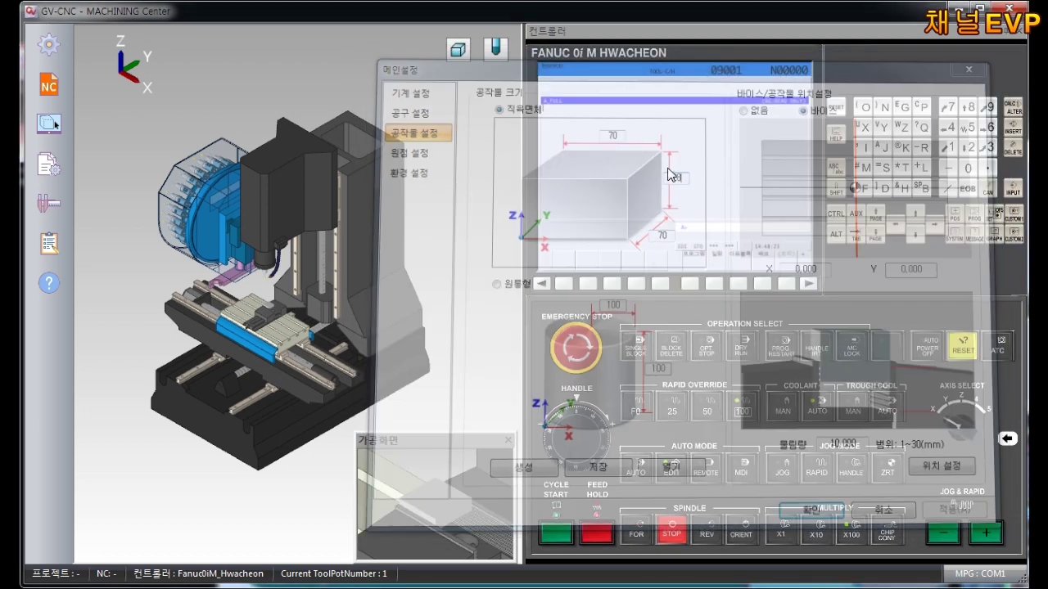
pyautogui.click(45, 56)
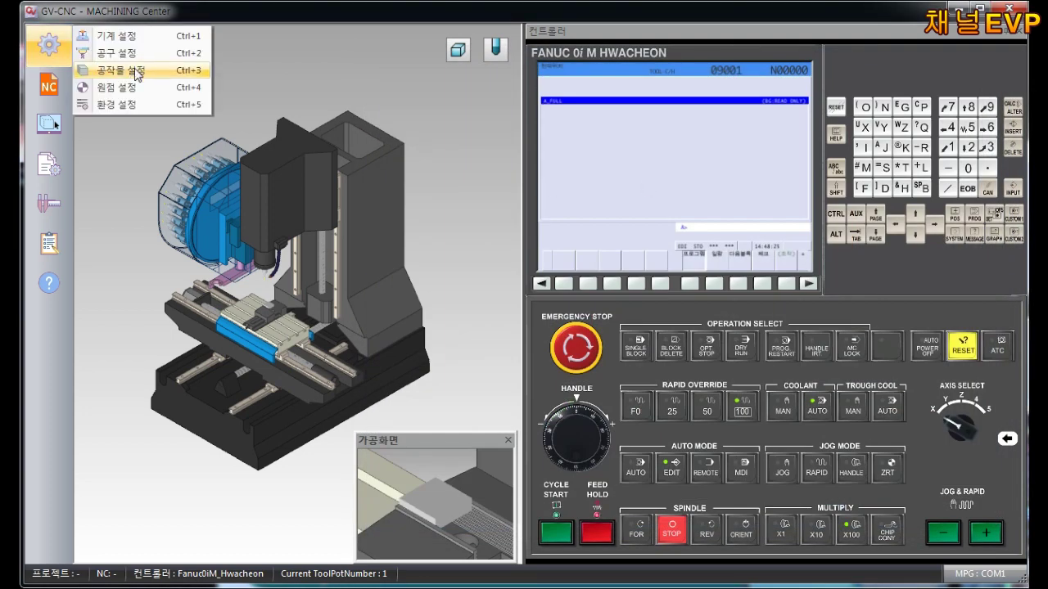
pyautogui.click(136, 72)
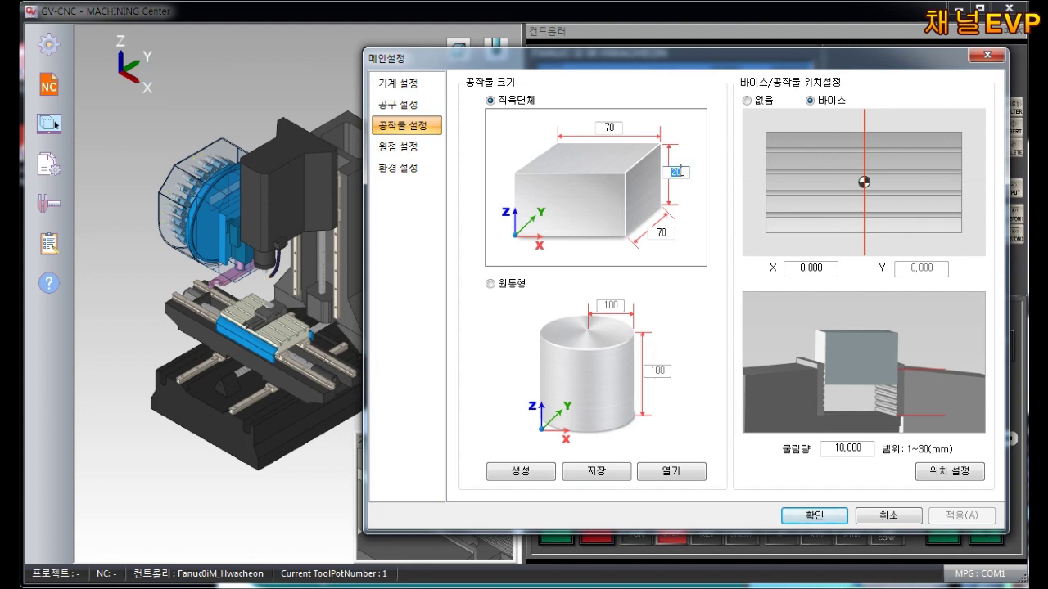
pyautogui.write('28')
pyautogui.click(525, 474)
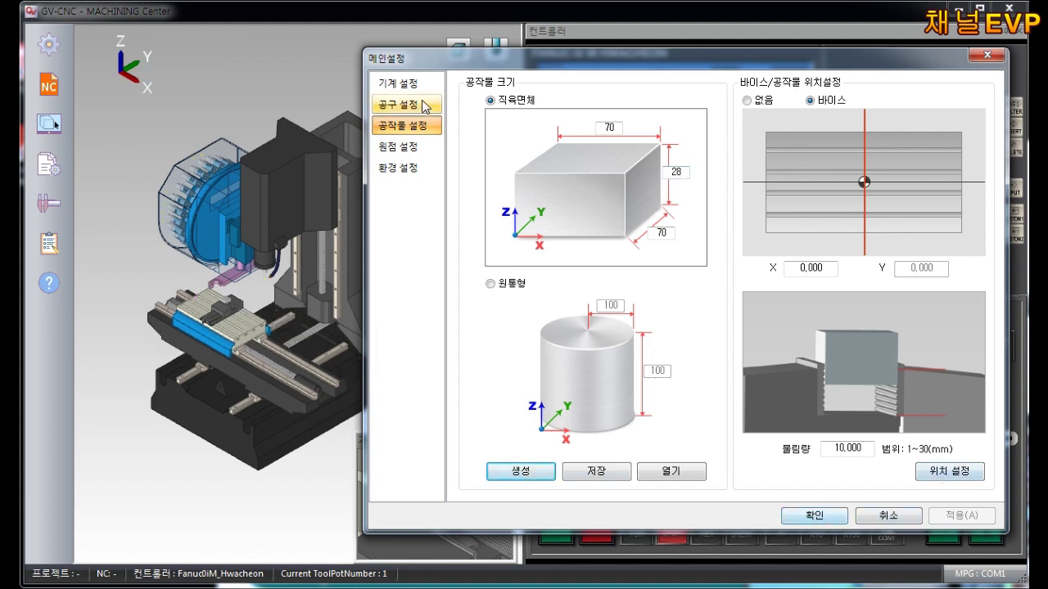
# Step: Set the workpiece origin to the block's top-left corner
pyautogui.click(413, 155)
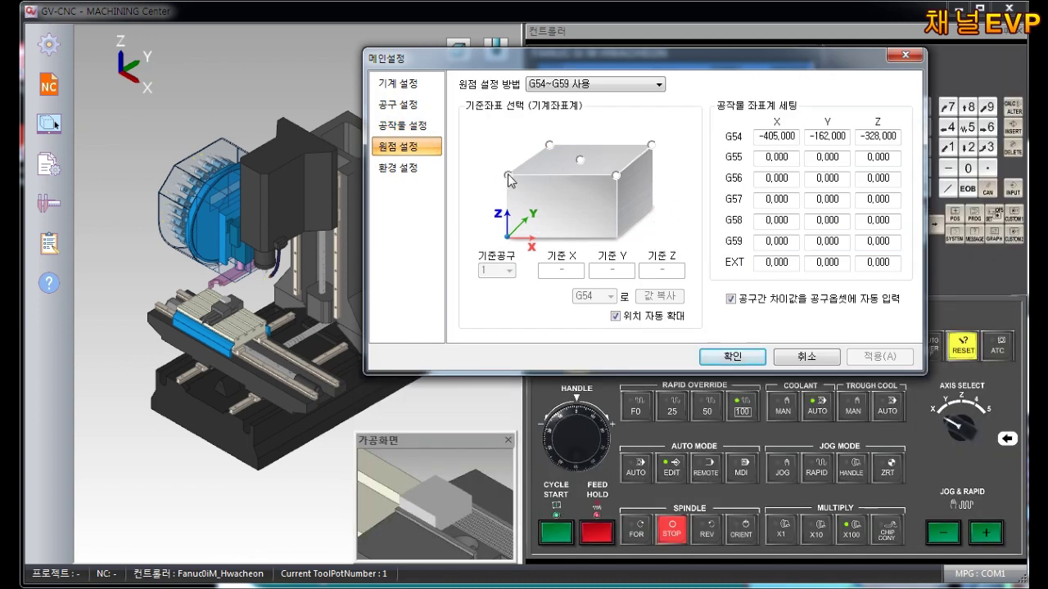
pyautogui.click(508, 175)
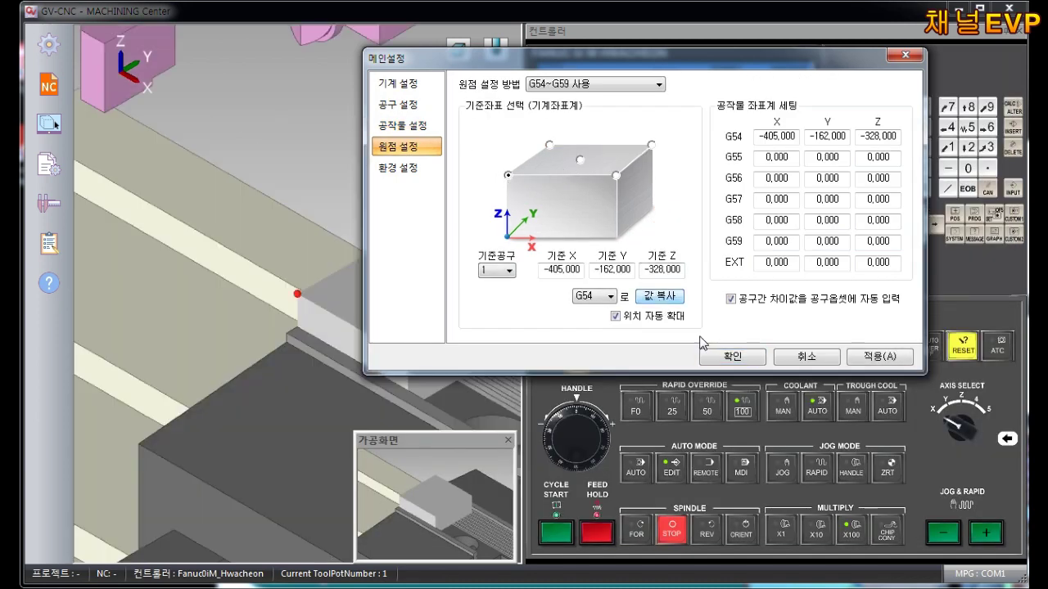
pyautogui.click(732, 356)
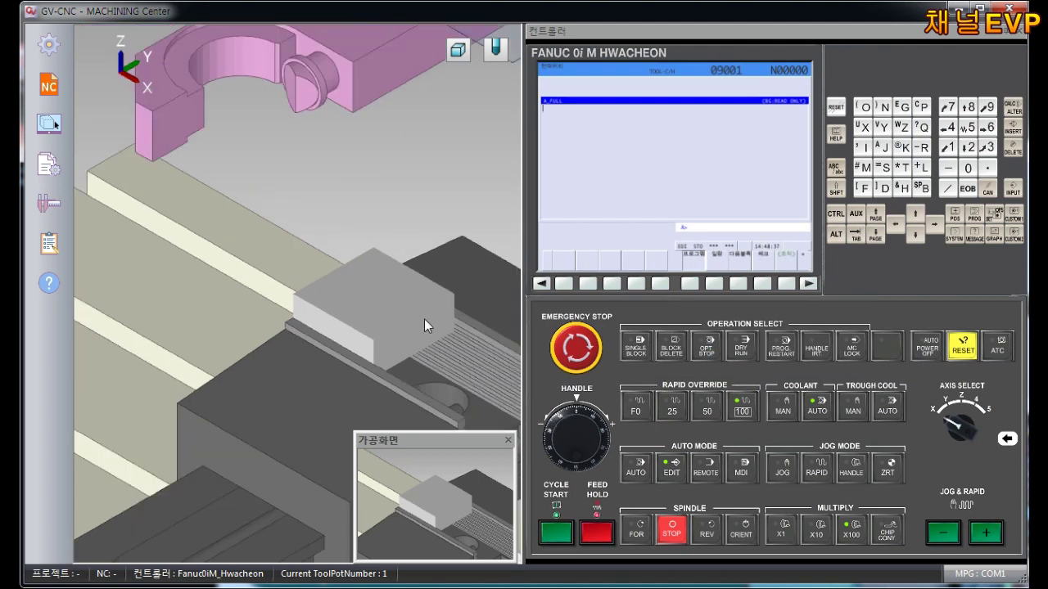
pyautogui.moveTo(424, 319)
pyautogui.mouseDown(button='middle')
pyautogui.moveTo(210, 339)
pyautogui.moveTo(244, 335)
pyautogui.mouseUp(button='middle')
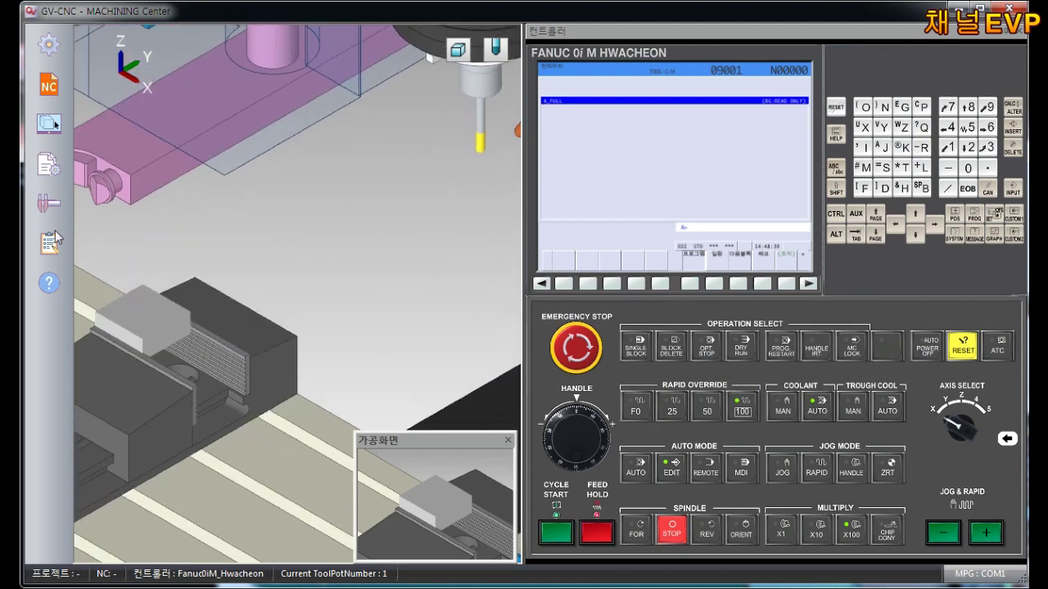
# Step: Load NC program A-14-2 (1) into the controller
pyautogui.click(49, 86)
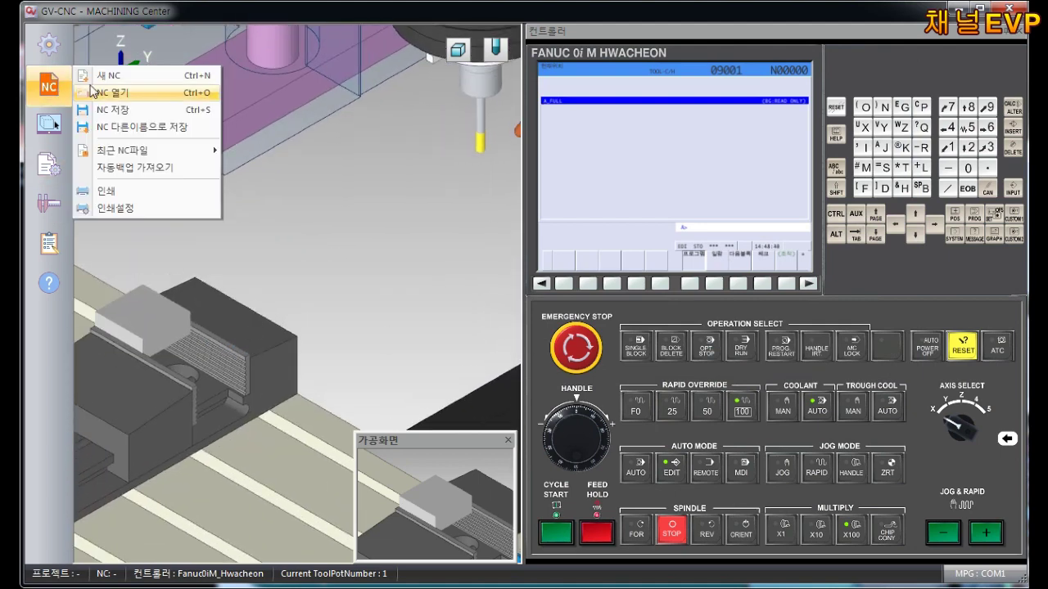
pyautogui.click(137, 94)
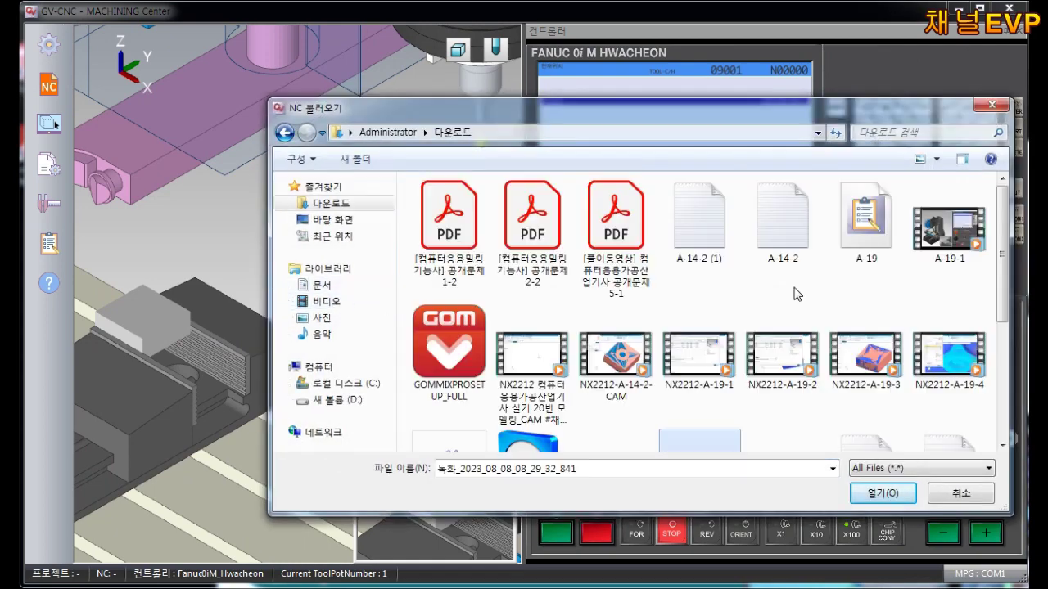
pyautogui.doubleClick(700, 243)
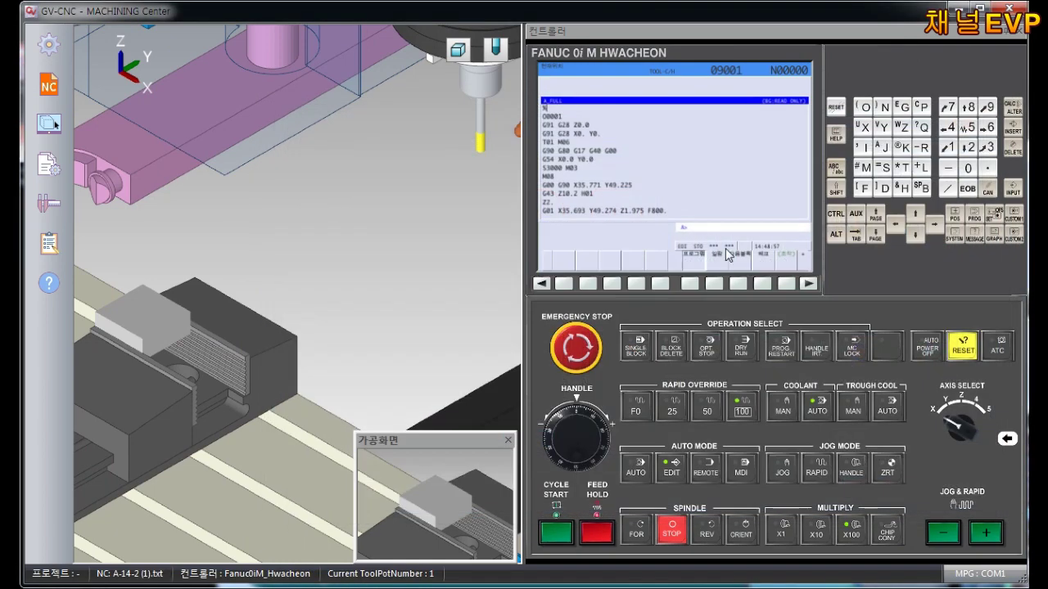
# Step: Switch the controller to the POS/ALL position display and show the yellow tool path in 3D
pyautogui.click(762, 283)
pyautogui.rightClick(360, 221)
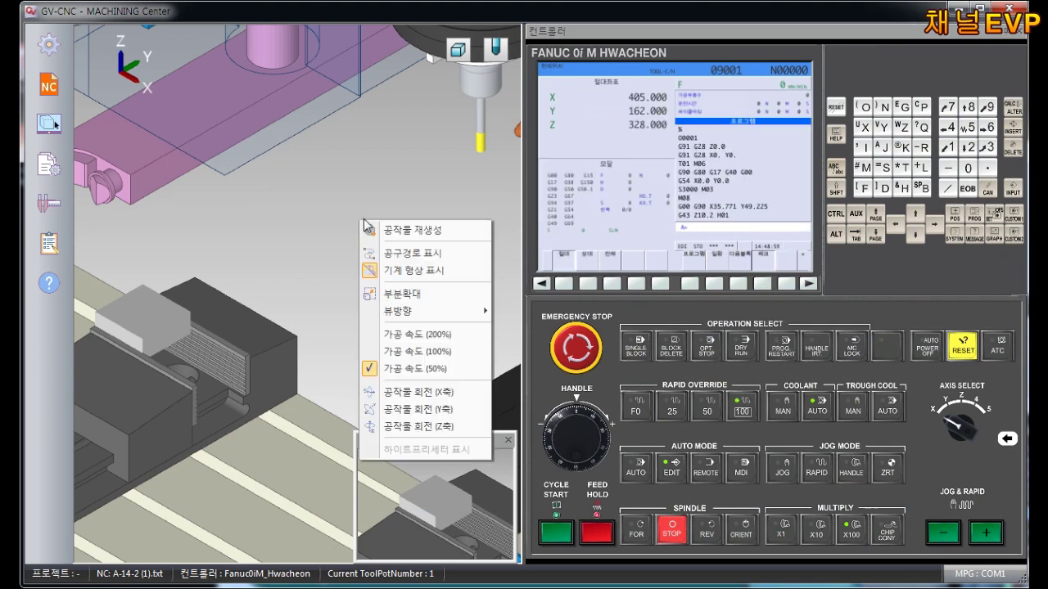
pyautogui.click(406, 256)
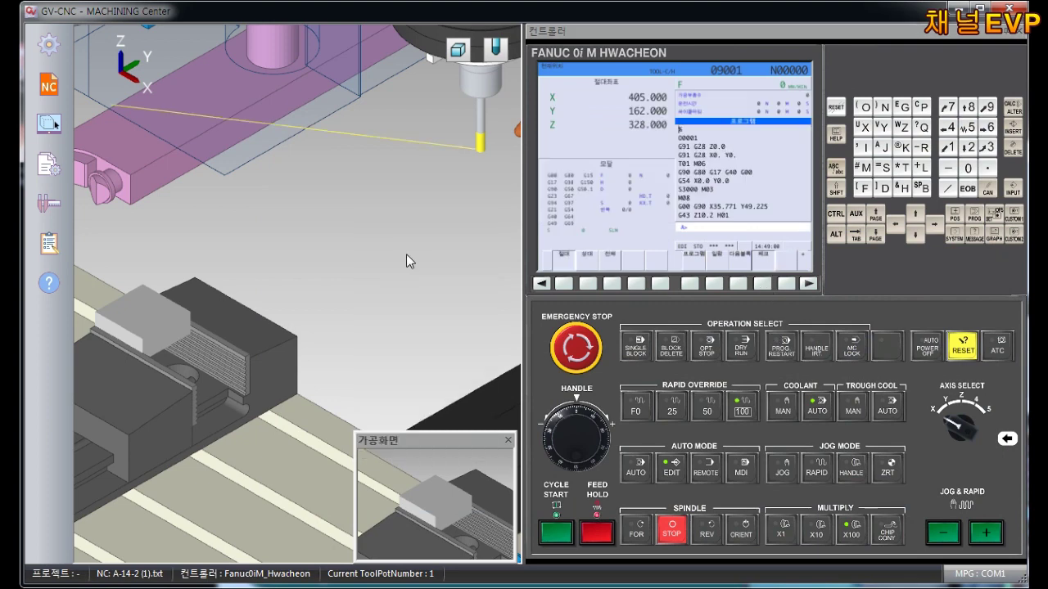
pyautogui.click(619, 287)
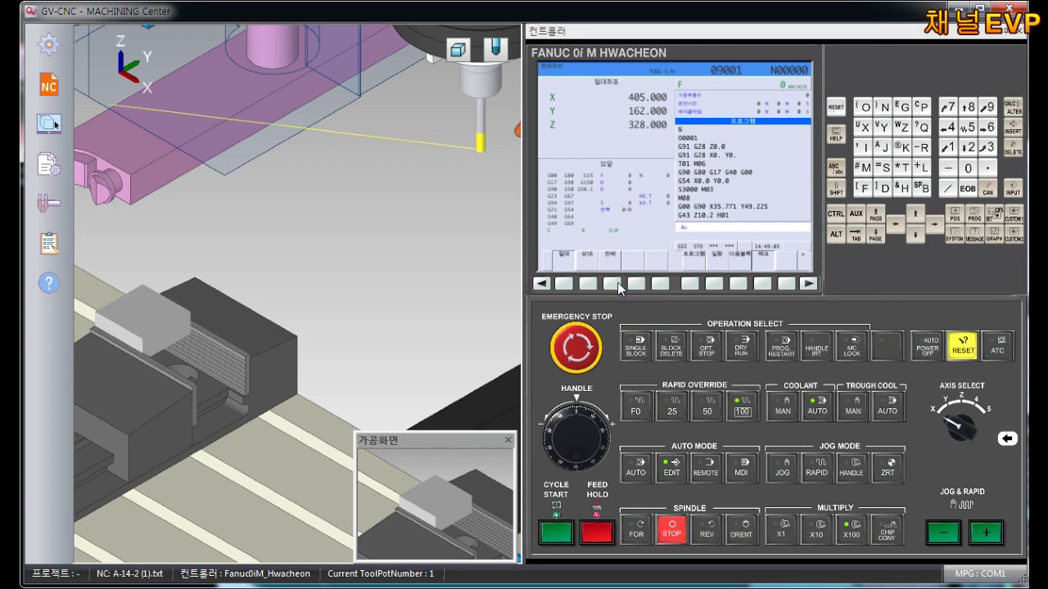
# Step: Start running the NC program with CYCLE START
pyautogui.rightClick(402, 306)
pyautogui.click(312, 257)
pyautogui.click(557, 537)
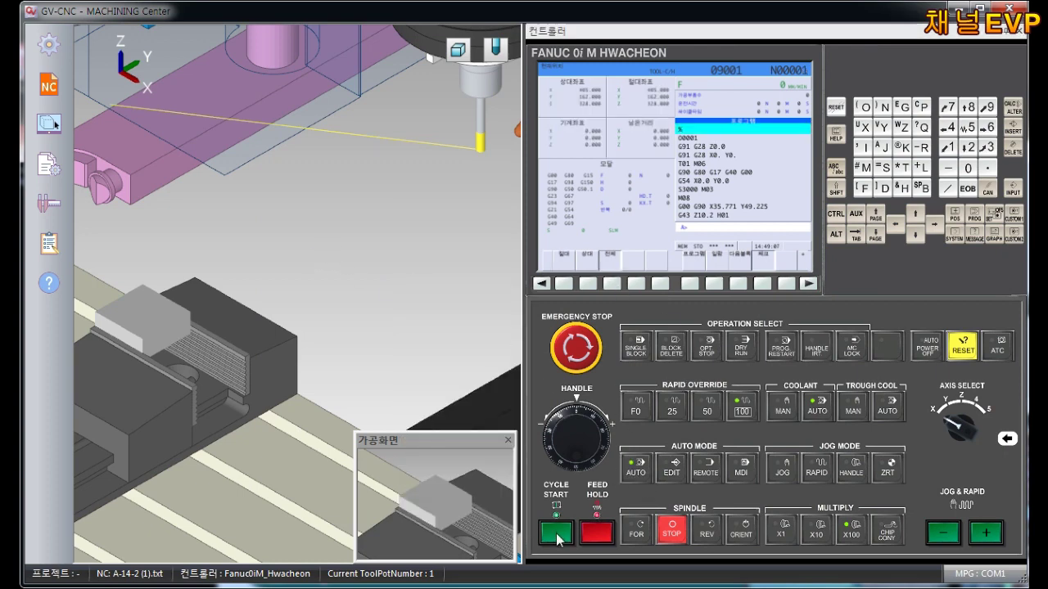
# Step: Pan and zoom the 3D view in on the cutter and the block's top
pyautogui.moveTo(435, 394)
pyautogui.mouseDown()
pyautogui.moveTo(409, 343)
pyautogui.moveTo(262, 245)
pyautogui.moveTo(287, 268)
pyautogui.moveTo(288, 218)
pyautogui.mouseUp()
pyautogui.scroll(-2, 264, 246)
pyautogui.scroll(3, 288, 270)
pyautogui.scroll(2, 257, 256)
pyautogui.scroll(2, 312, 312)
pyautogui.scroll(2, 315, 312)
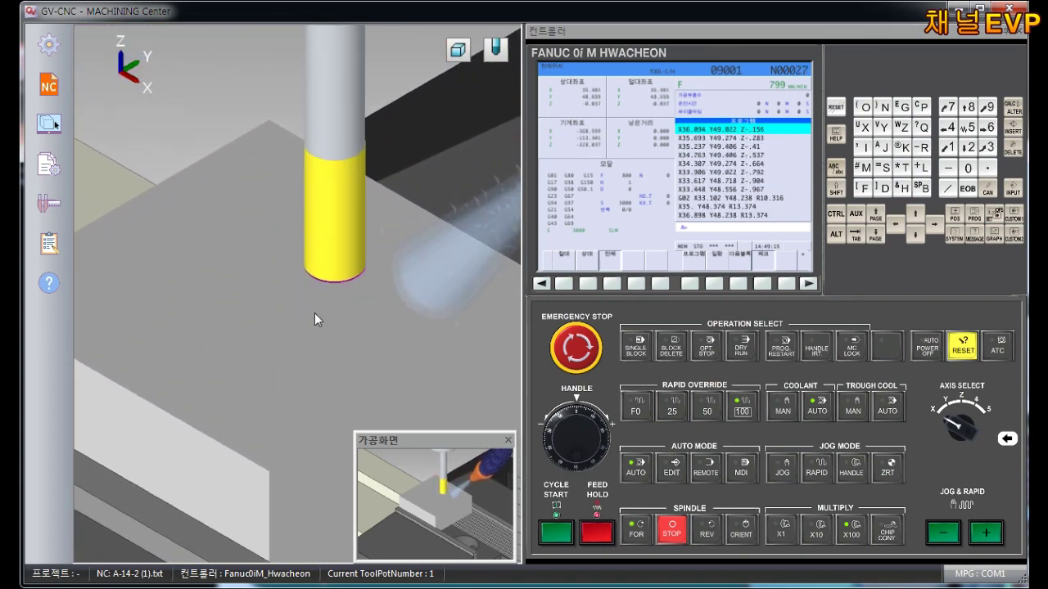
pyautogui.scroll(1, 322, 336)
pyautogui.rightClick(319, 344)
pyautogui.click(354, 373)
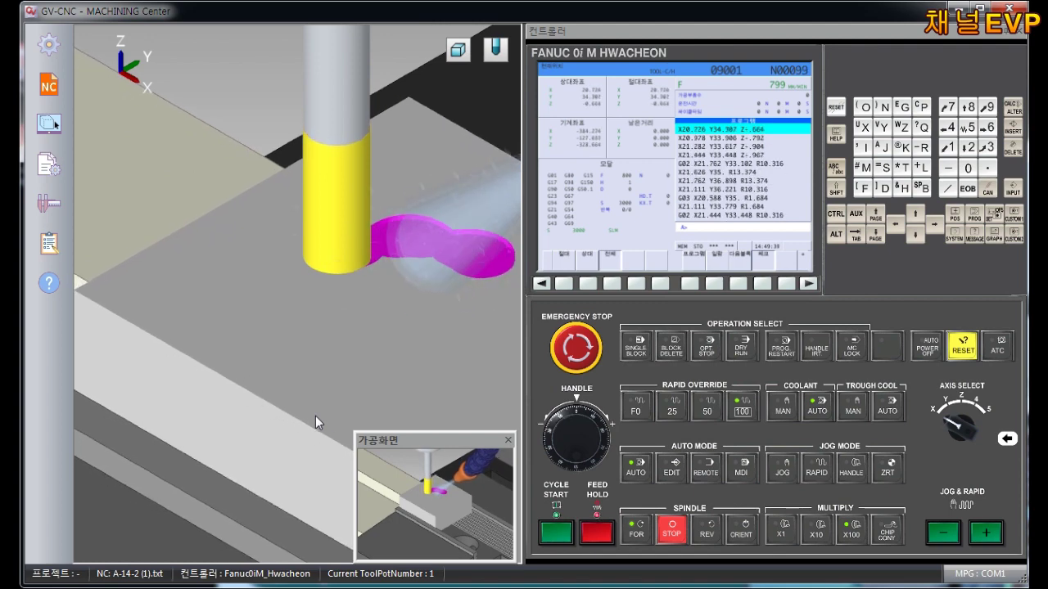
# Step: Bring up the 3D view's display options while the first pocket lobes are cut
pyautogui.rightClick(345, 402)
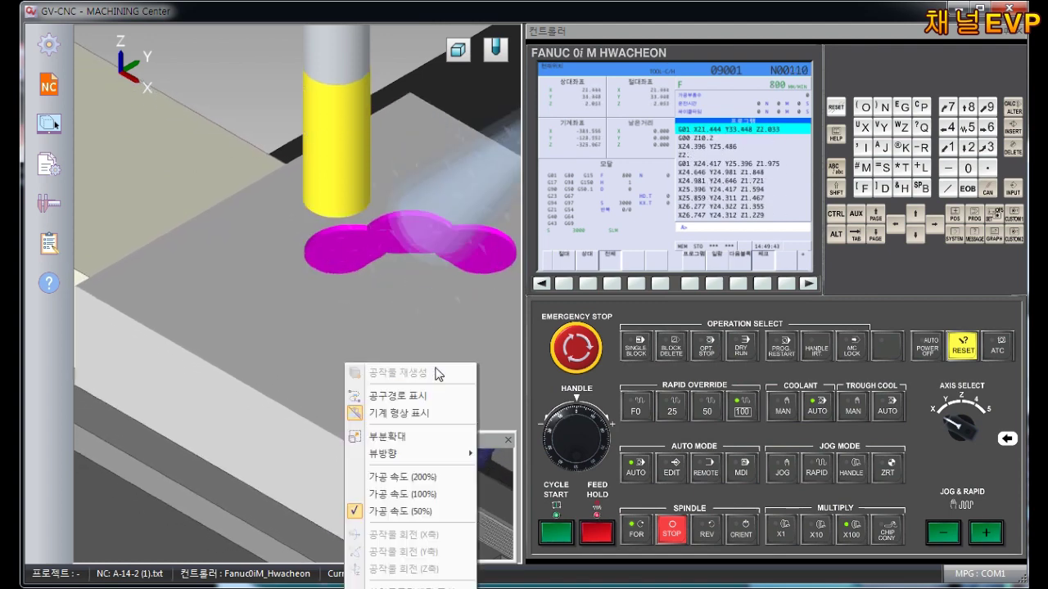
# Step: Let the NC program run to completion, ending back at block N00001
pyautogui.click(409, 488)
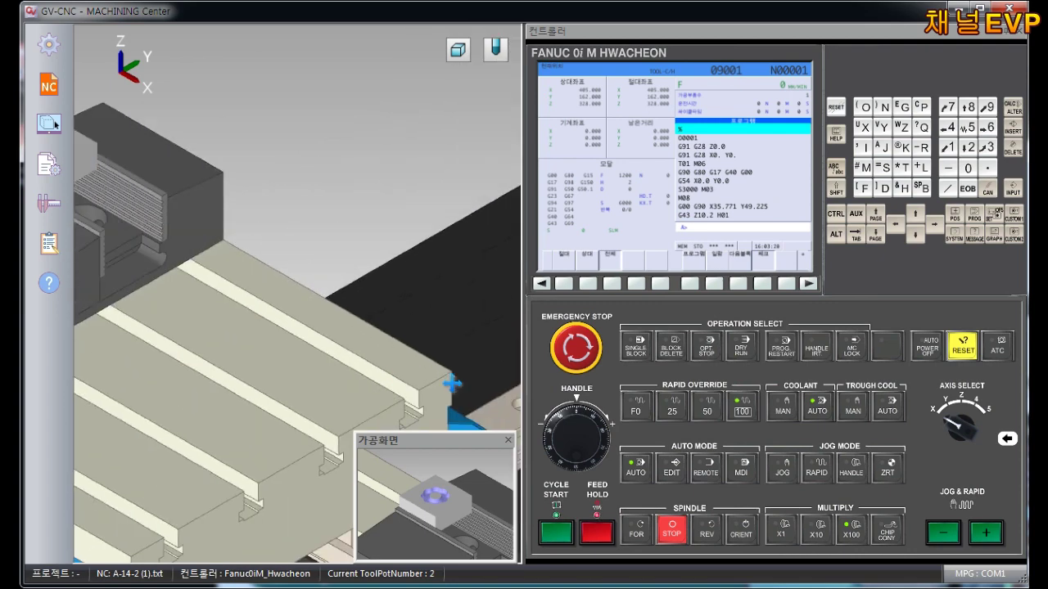
# Step: Zoom in on the machined part, hide the machine shape, and orbit the eight-lobed ring
pyautogui.scroll(-3, 452, 384)
pyautogui.scroll(2, 279, 340)
pyautogui.scroll(3, 368, 326)
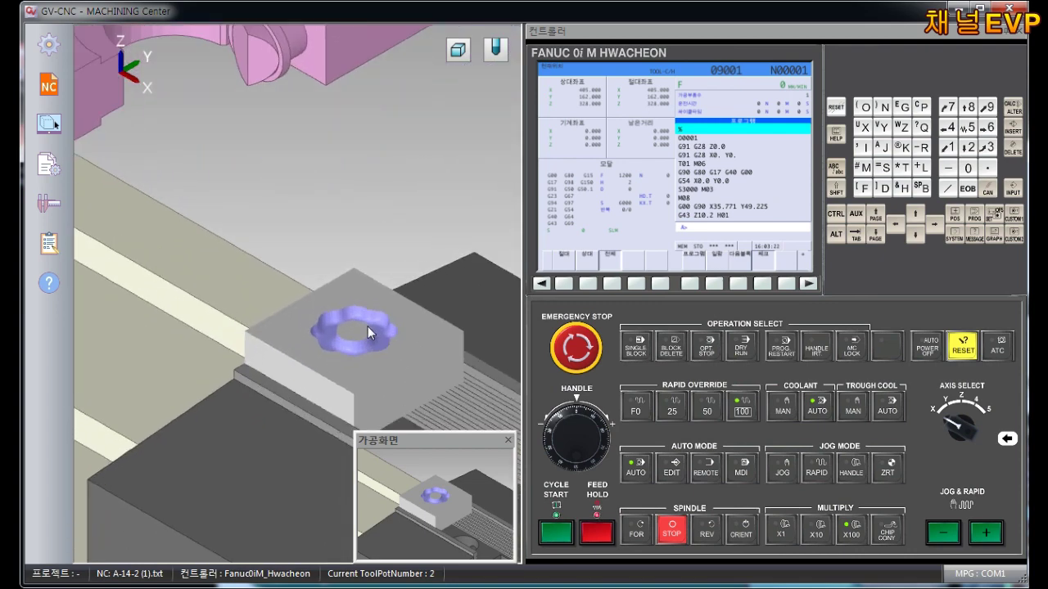
pyautogui.scroll(1, 368, 327)
pyautogui.moveTo(369, 325); pyautogui.dragTo(268, 259, button='middle')
pyautogui.scroll(5, 268, 259)
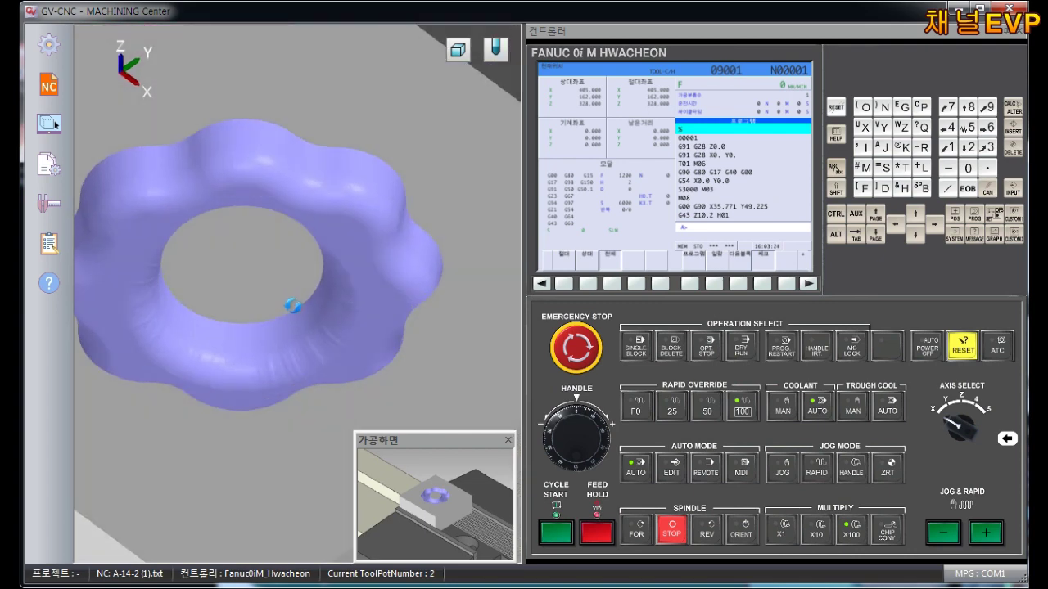
pyautogui.moveTo(293, 306); pyautogui.dragTo(295, 278, button='right')
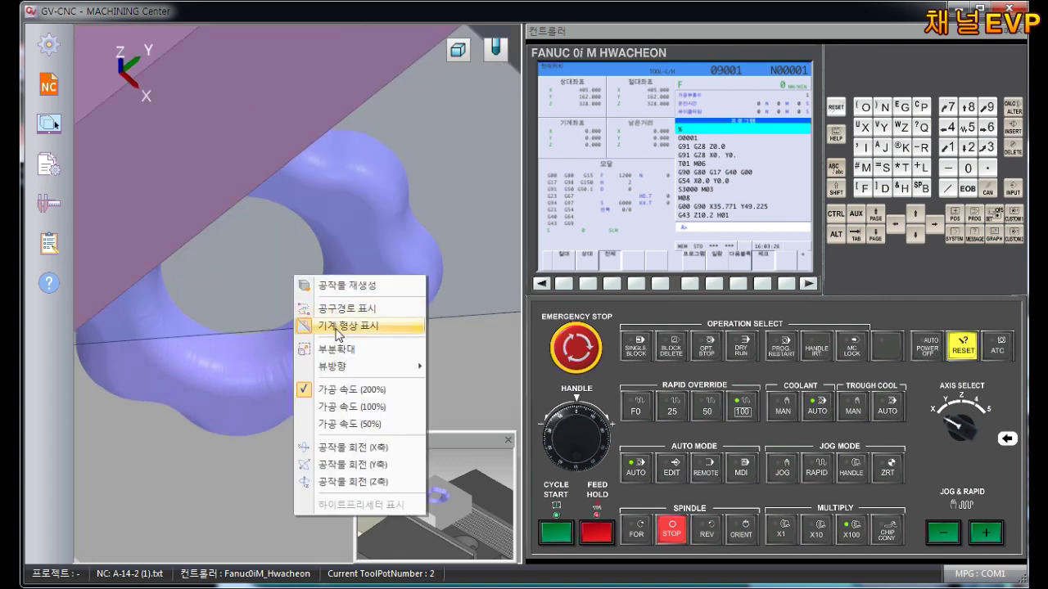
pyautogui.click(339, 325)
pyautogui.moveTo(335, 361)
pyautogui.mouseDown(button='middle')
pyautogui.moveTo(330, 421)
pyautogui.moveTo(262, 393)
pyautogui.moveTo(381, 367)
pyautogui.mouseUp(button='middle')
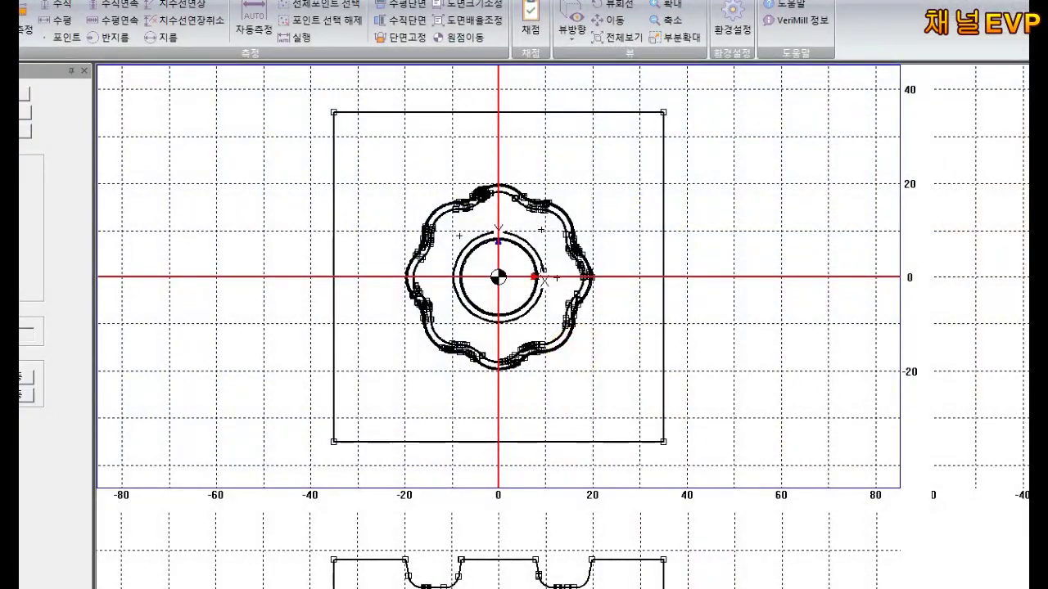
# Step: Dimension the pocket depth in the zoomed front section with a vertical manual measurement
pyautogui.click(62, 38)
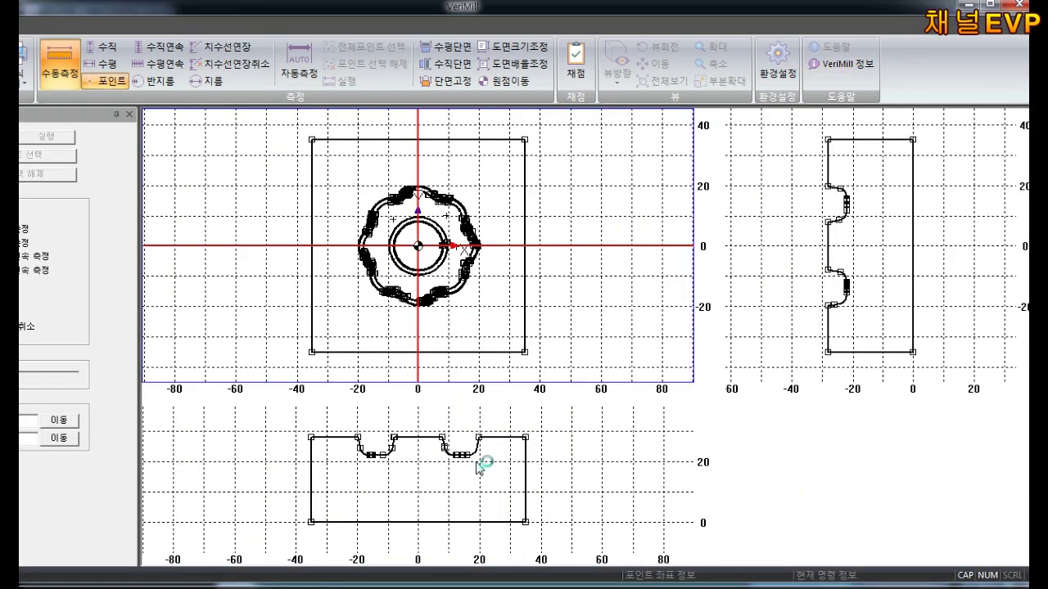
pyautogui.click(477, 473)
pyautogui.scroll(1, 483, 474)
pyautogui.scroll(1, 483, 475)
pyautogui.scroll(1, 483, 474)
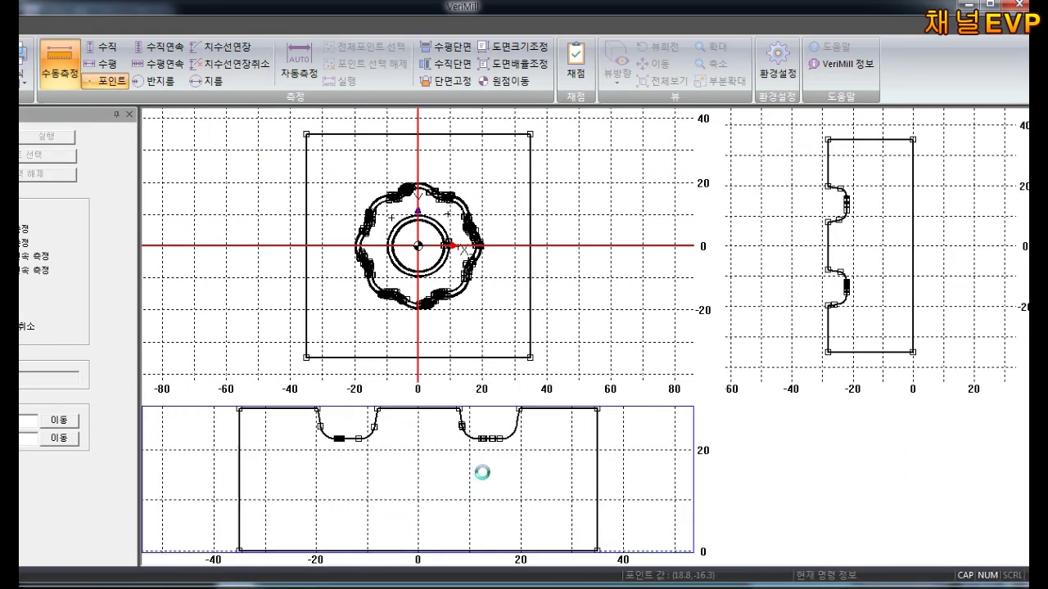
pyautogui.click(102, 46)
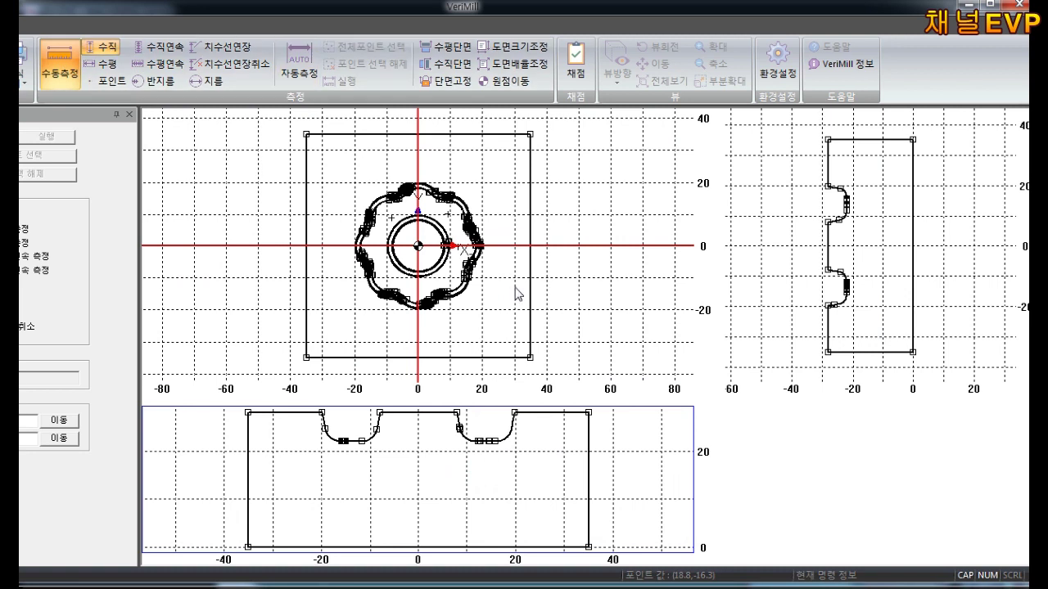
pyautogui.click(514, 413)
pyautogui.click(491, 443)
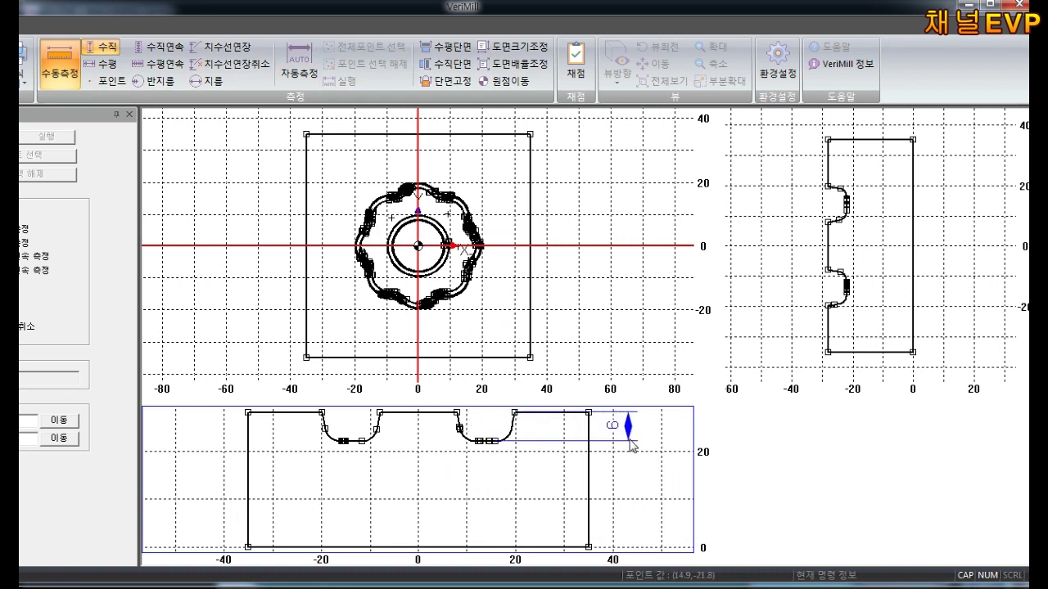